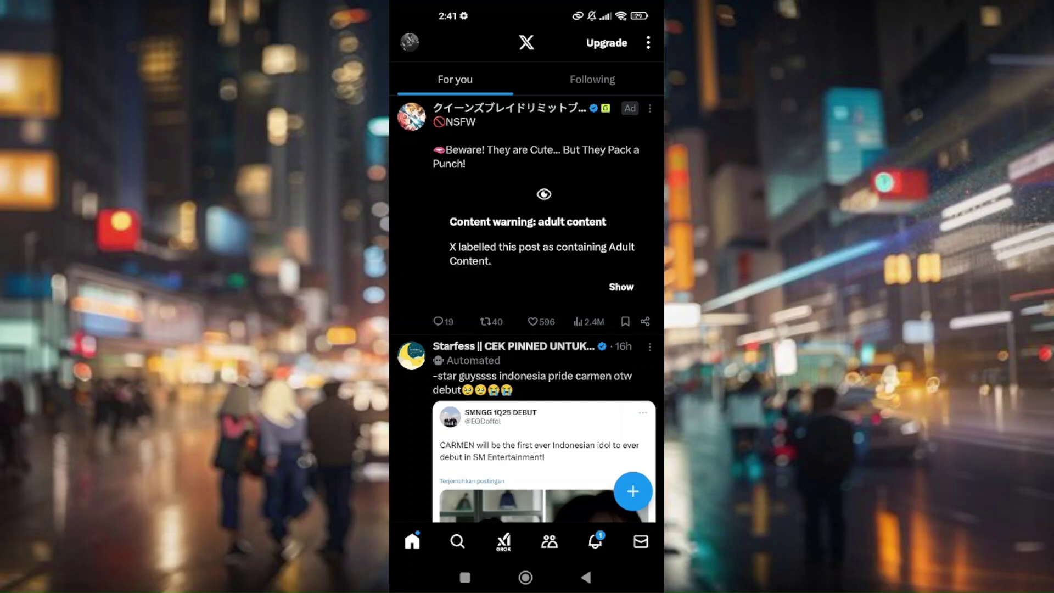
# Reach the Privacy and safety settings from the profile menu's Settings and privacy.
pyautogui.click(409, 42)
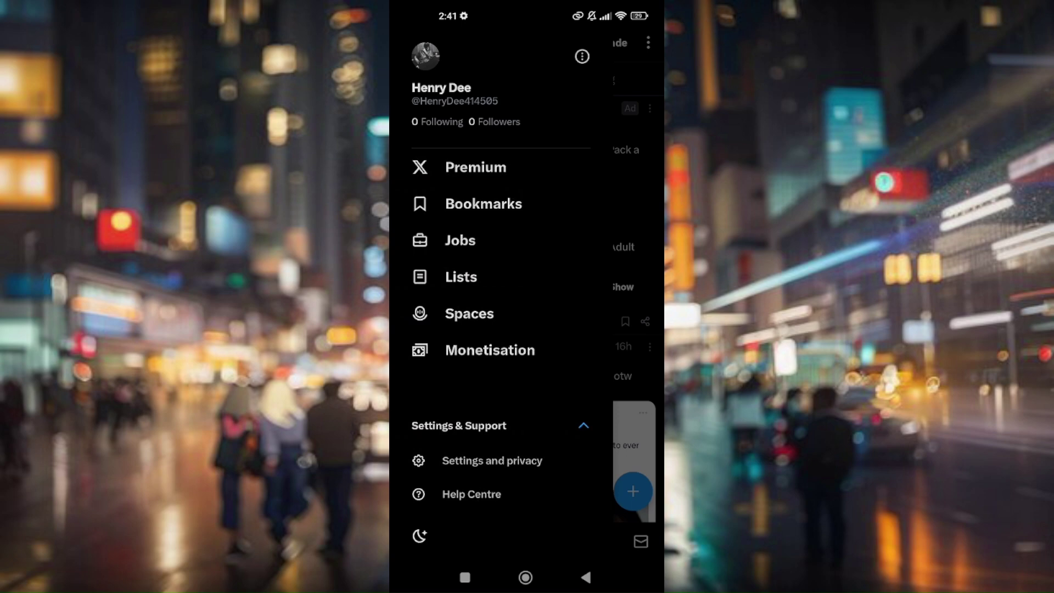
pyautogui.click(491, 461)
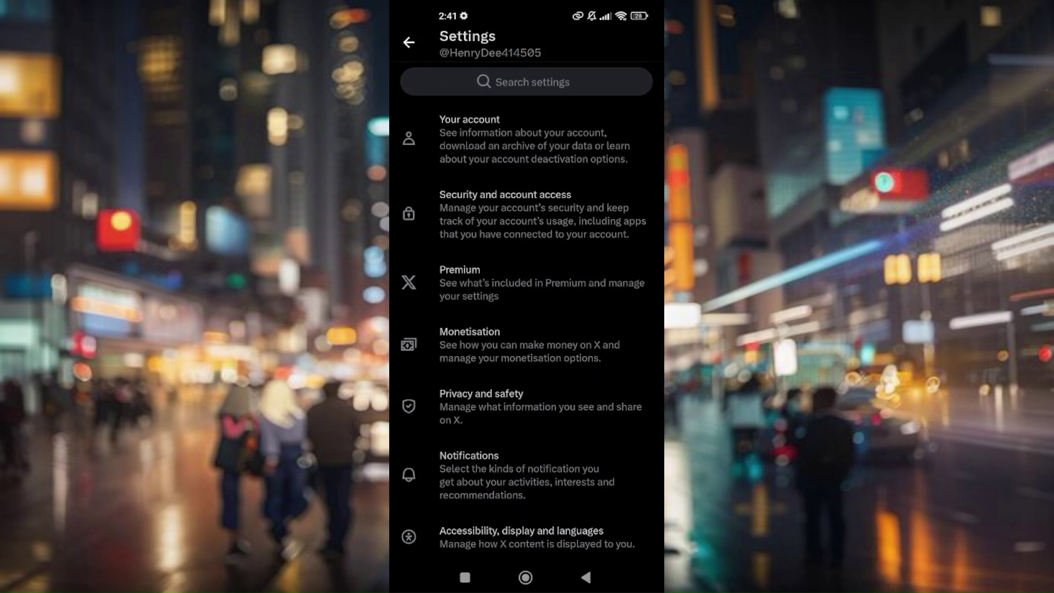
pyautogui.scroll(-2, 528, 329)
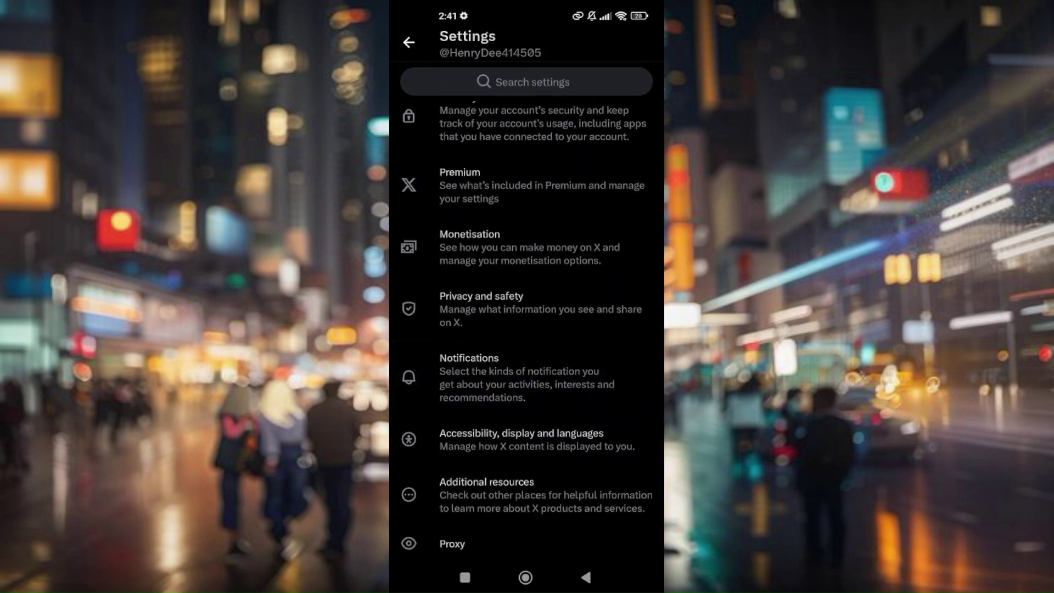
pyautogui.click(482, 309)
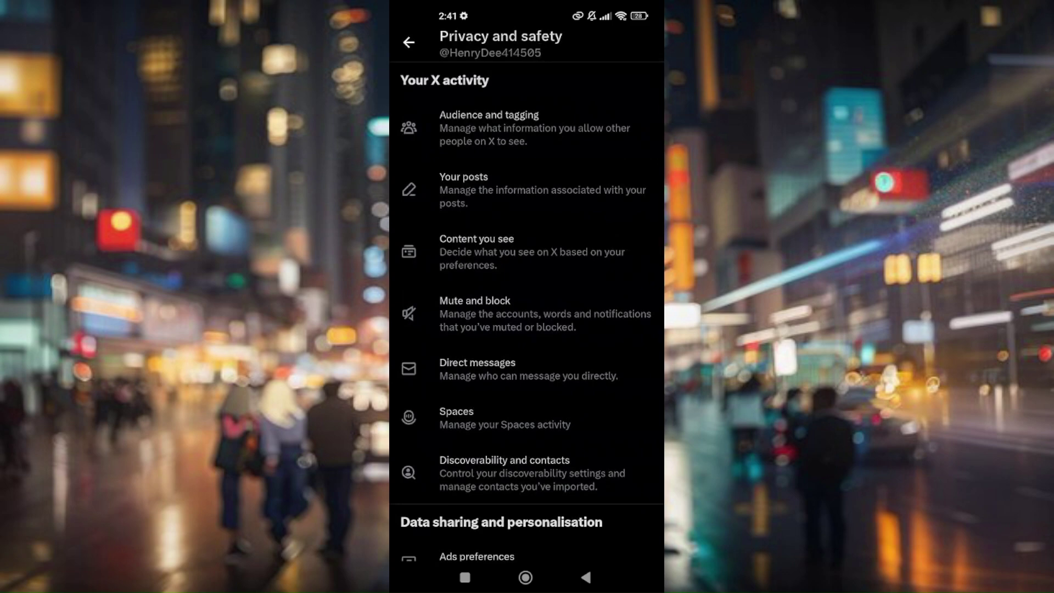
# Go into Audience and tagging and switch Protect your posts on.
pyautogui.click(490, 128)
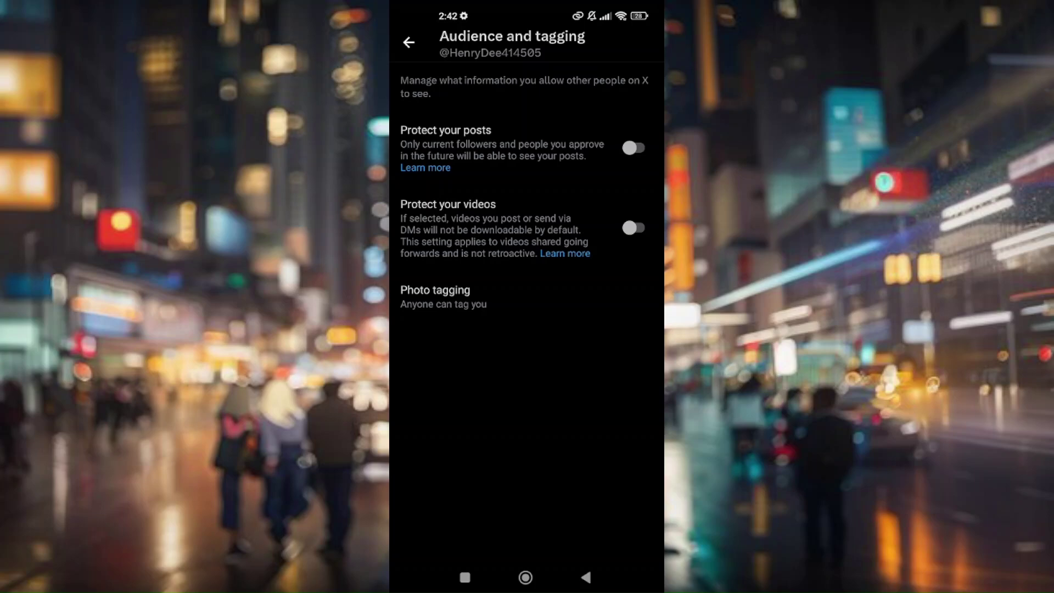
pyautogui.click(633, 147)
# Switch Protect your posts off, then turn Protect your videos on and back off.
pyautogui.click(638, 147)
pyautogui.click(634, 228)
pyautogui.click(637, 228)
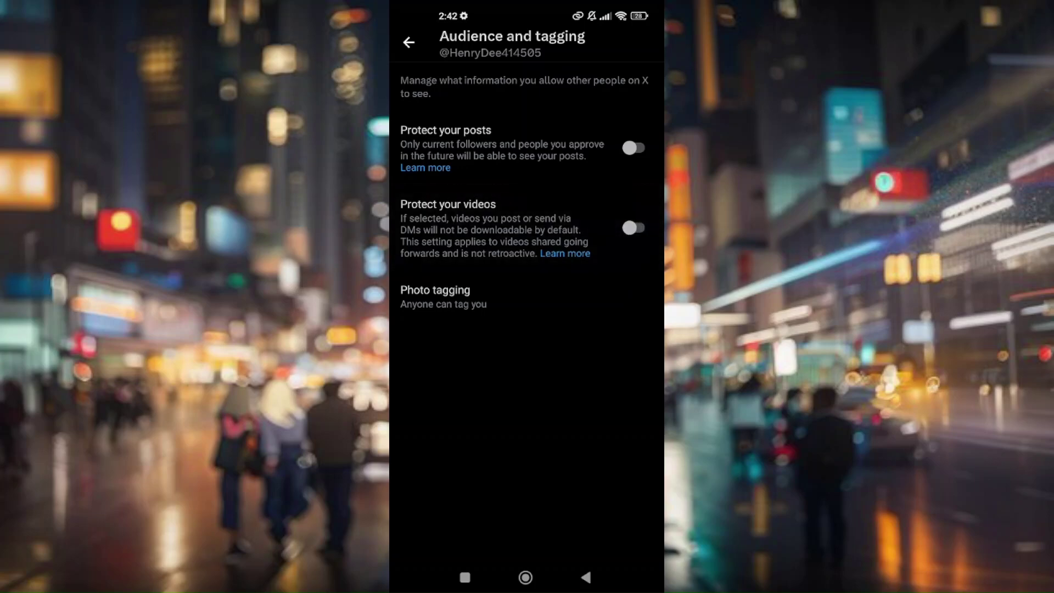